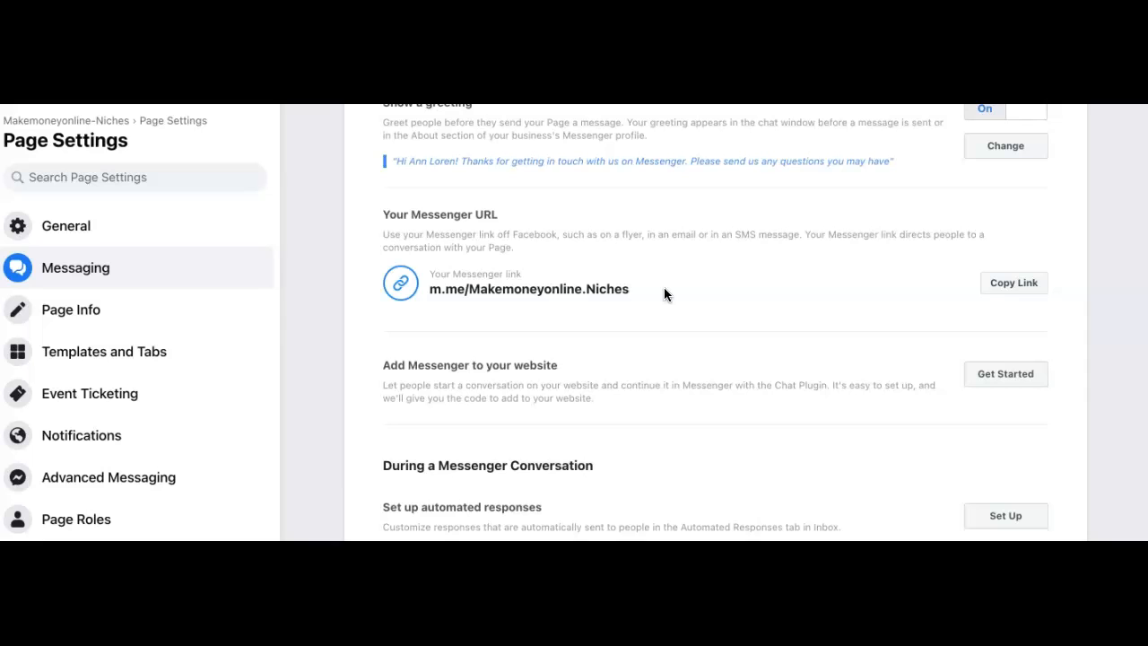
Step: Copy the Page's Messenger link and start the Chat Plugin setup for adding Messenger to the website
click(1010, 281)
scroll(700, 379, down, 2)
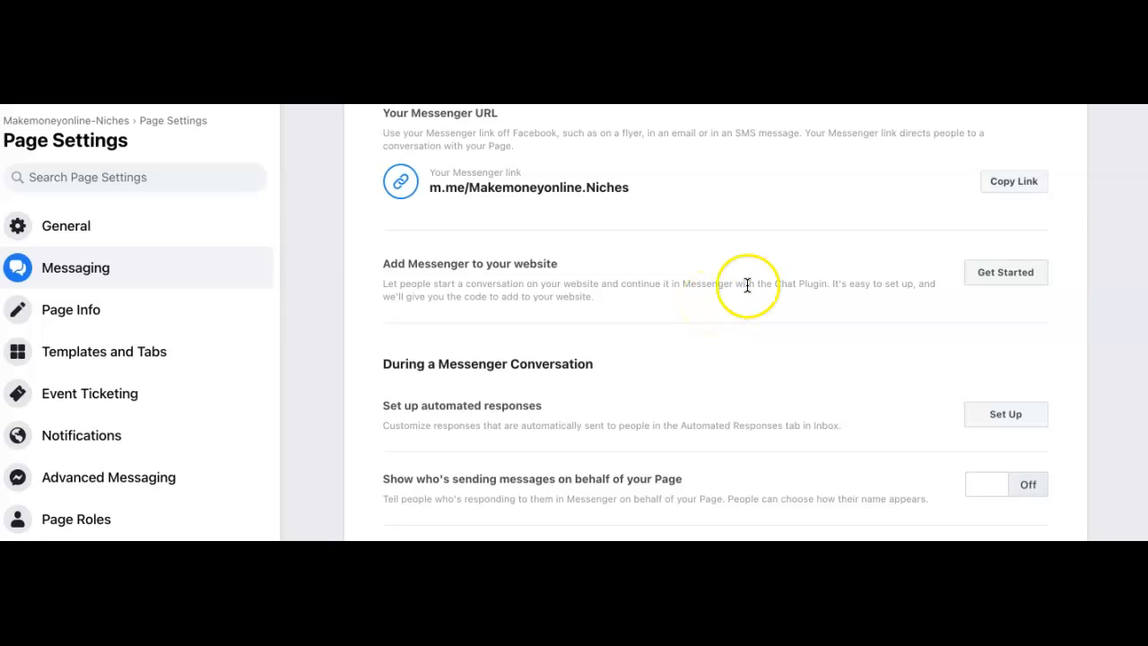
click(1008, 277)
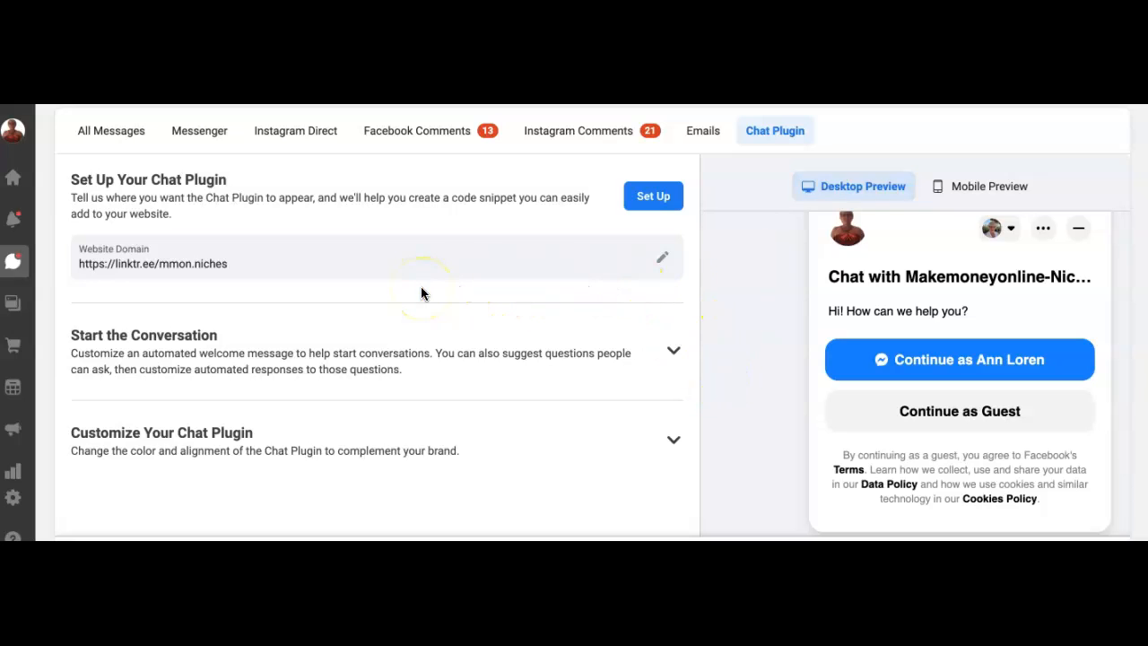
scroll(491, 349, down, 1)
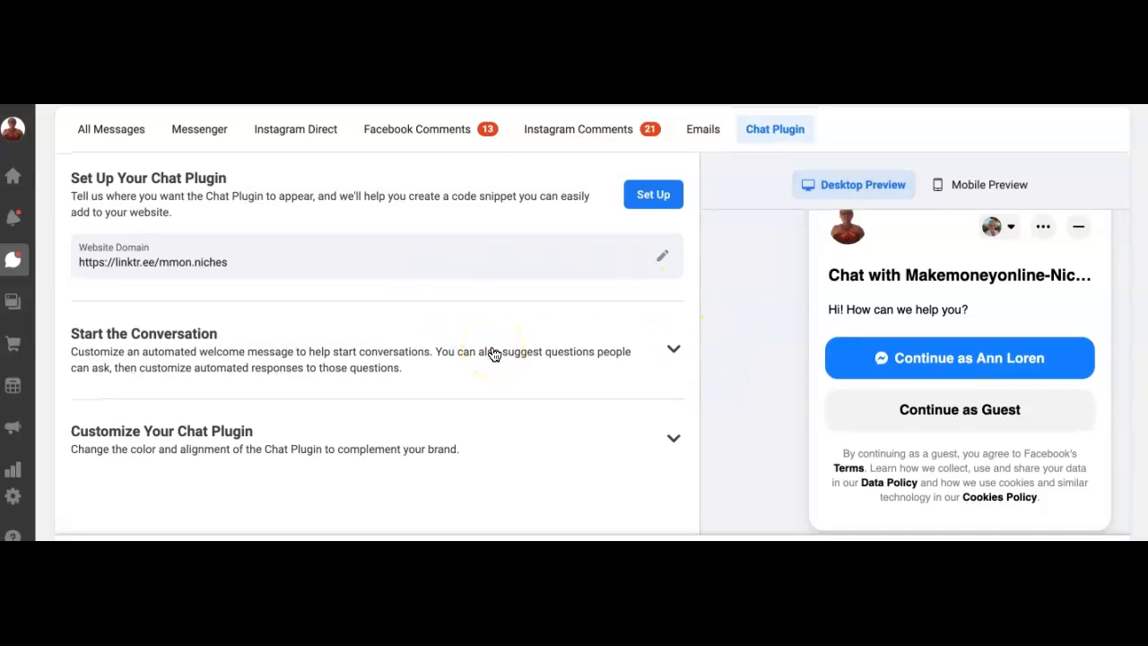
click(659, 201)
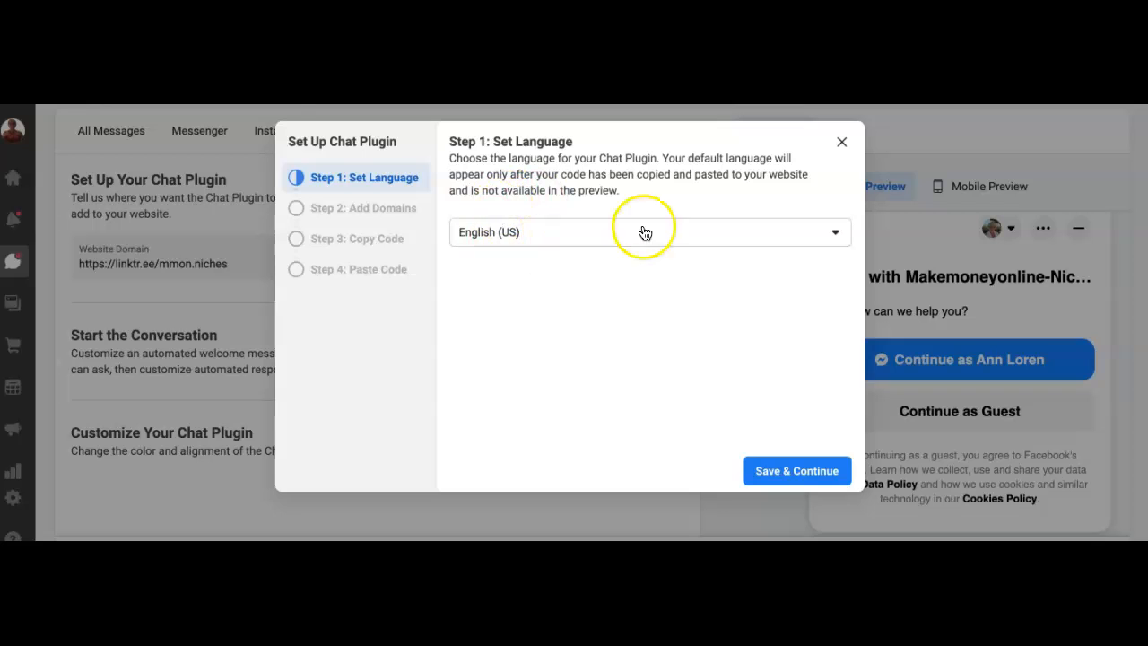
Step: Set the Chat Plugin's language to English (UK) and save it
click(834, 233)
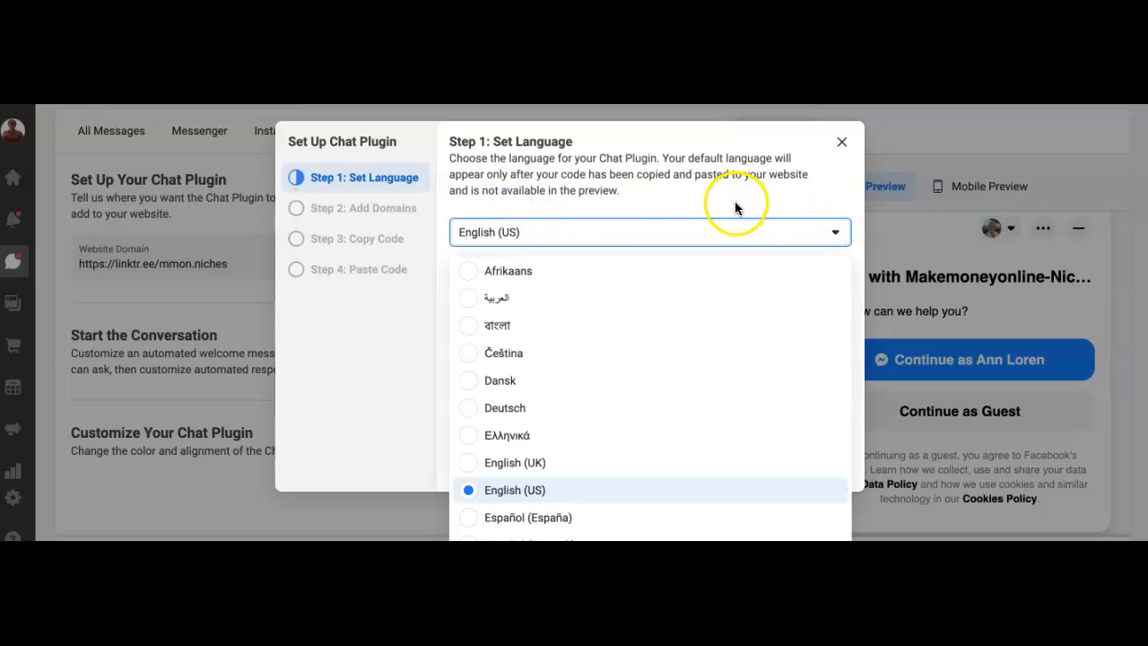
click(535, 462)
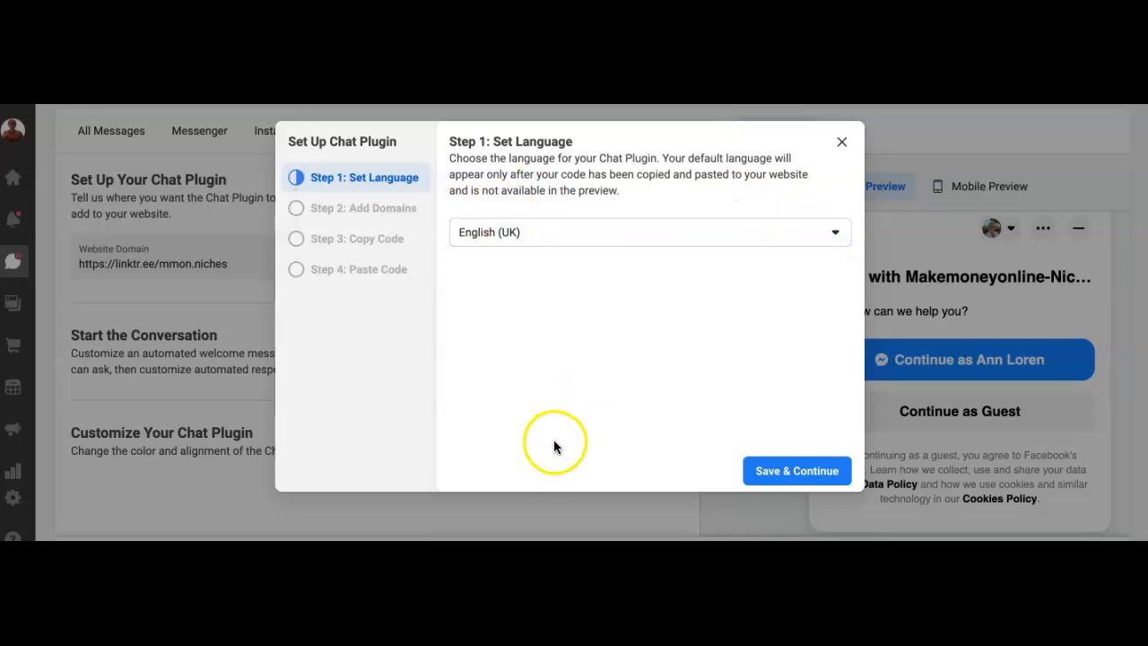
click(797, 469)
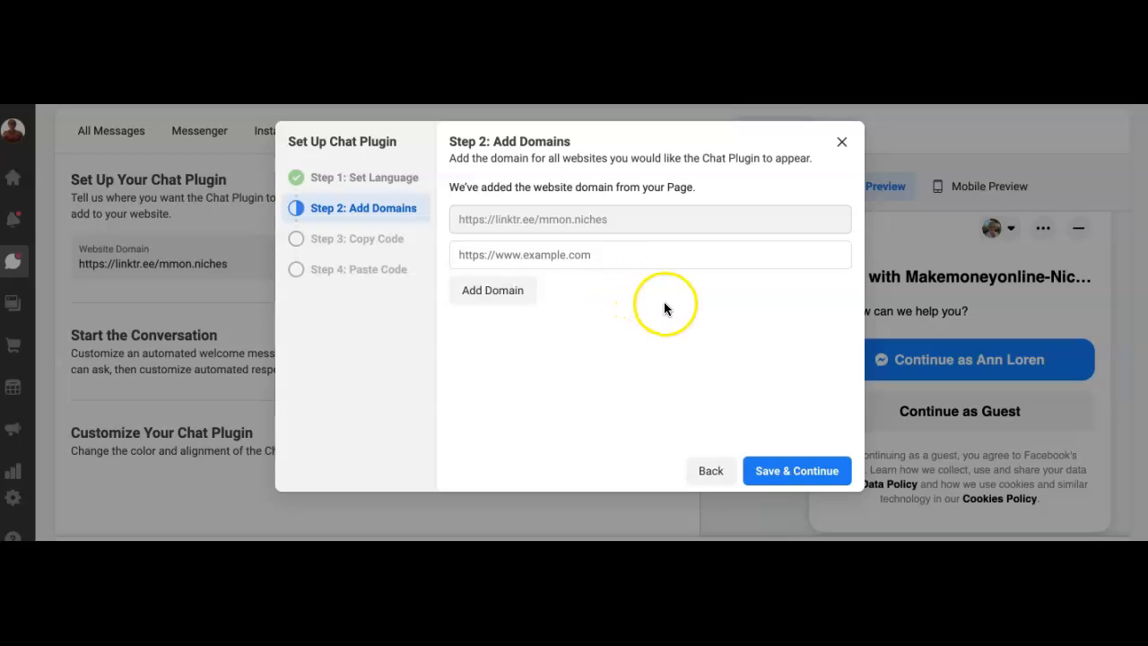
click(599, 255)
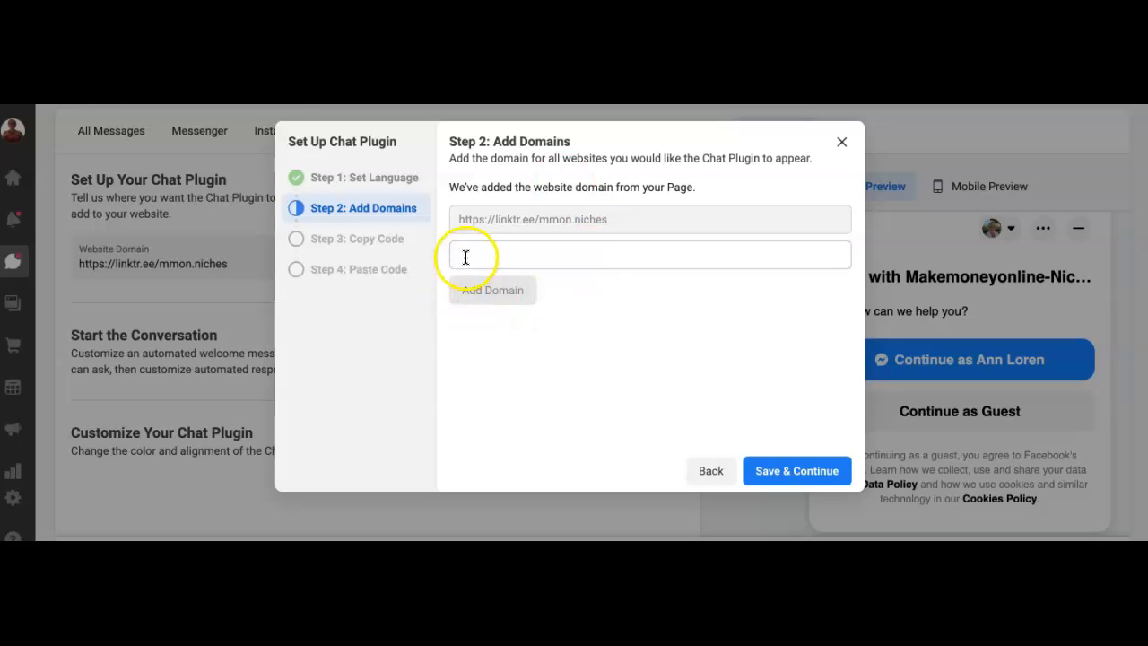
click(466, 257)
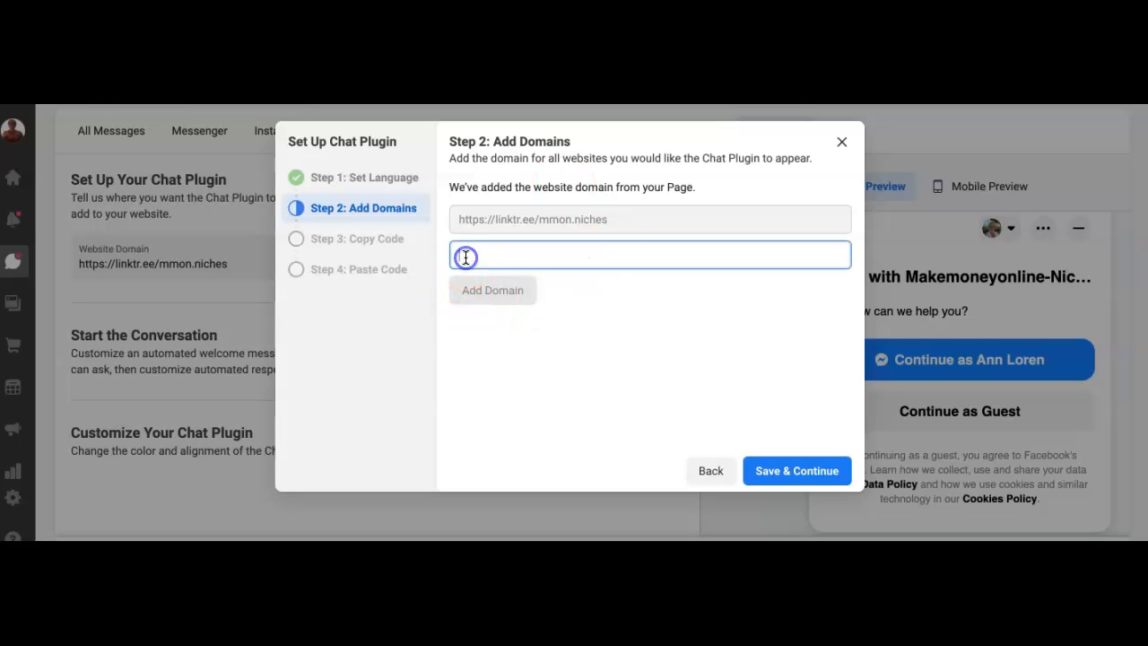
text(https://makemoneyonline-niches.com/)
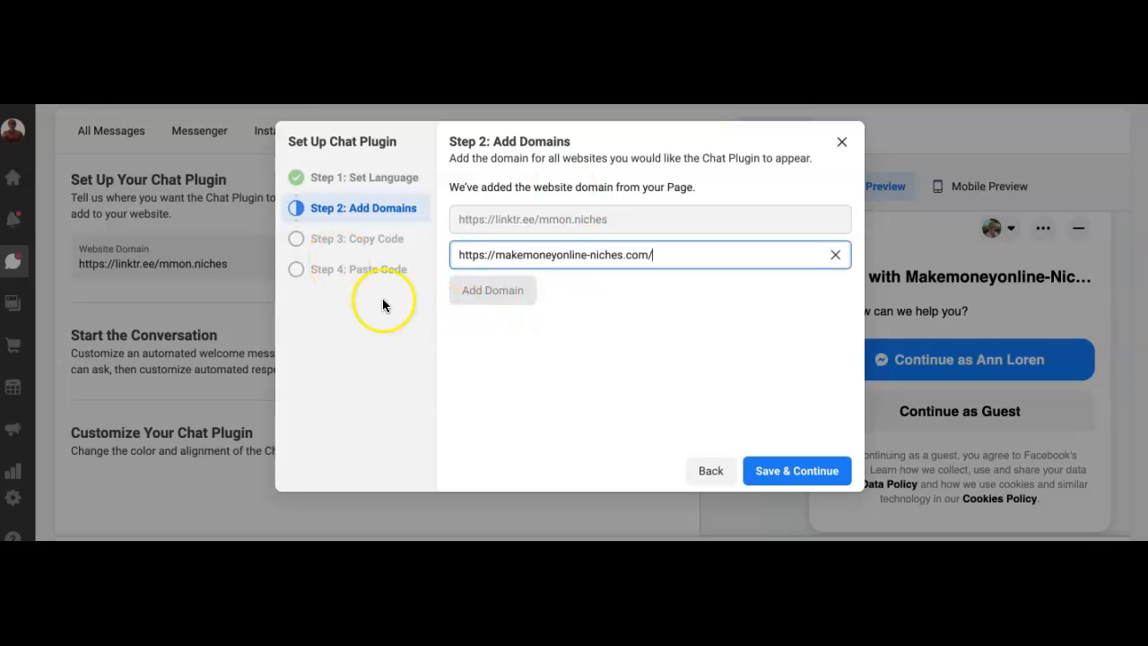
click(796, 472)
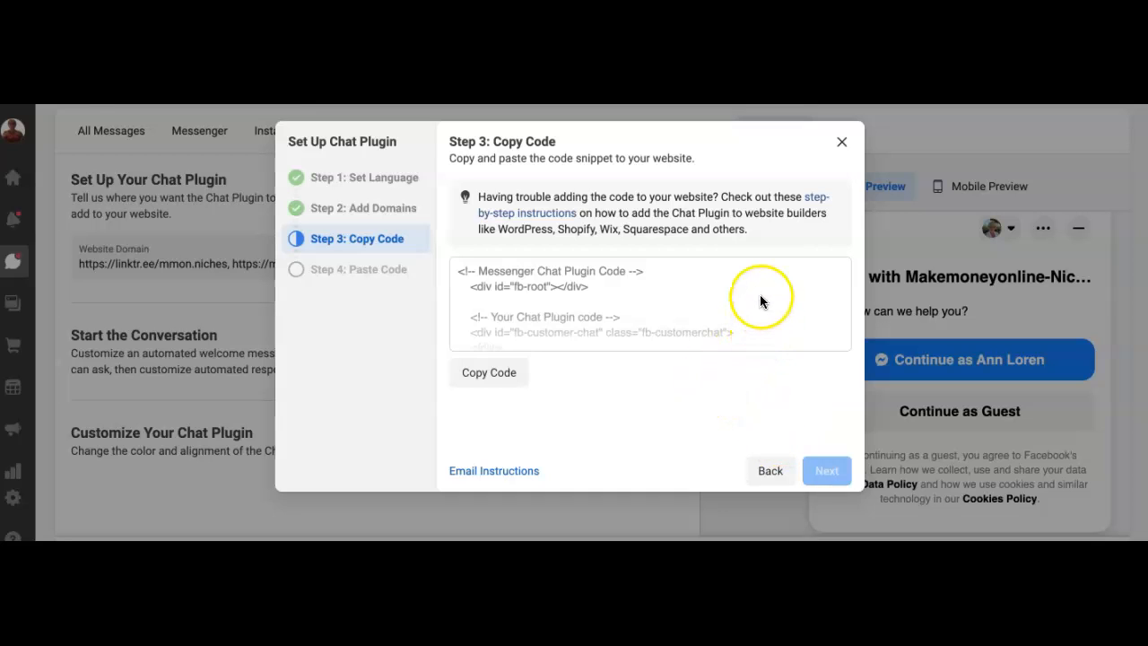
Step: Copy the Messenger Chat Plugin code snippet and continue to the code pasting stage of the setup
scroll(760, 294, down, 3)
scroll(760, 296, down, 3)
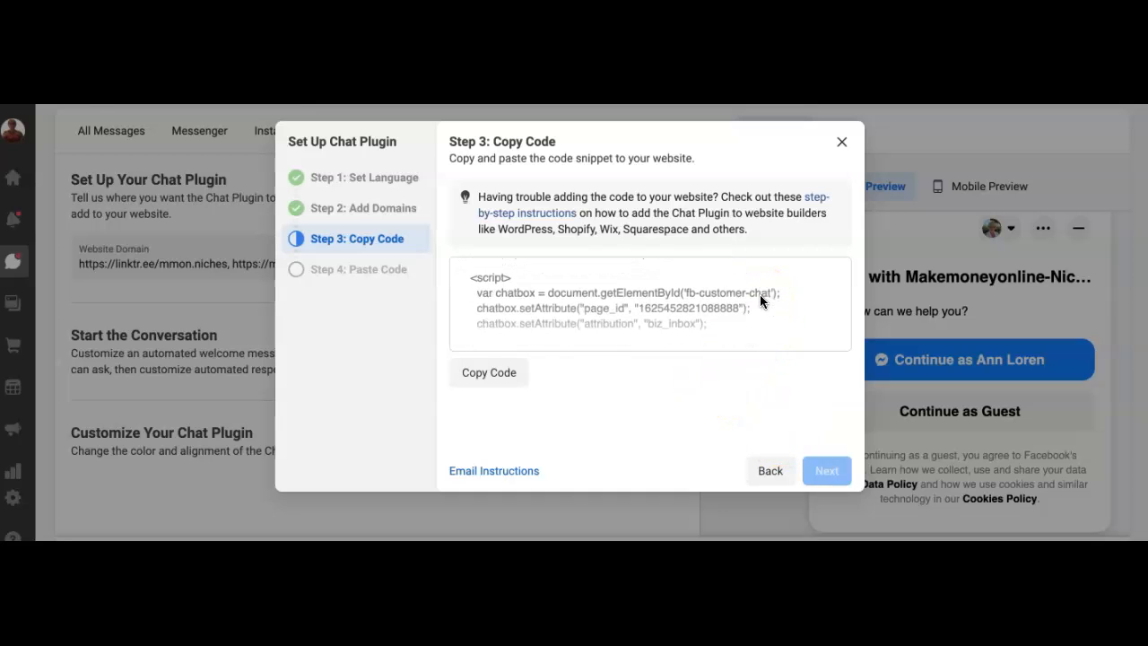
click(491, 372)
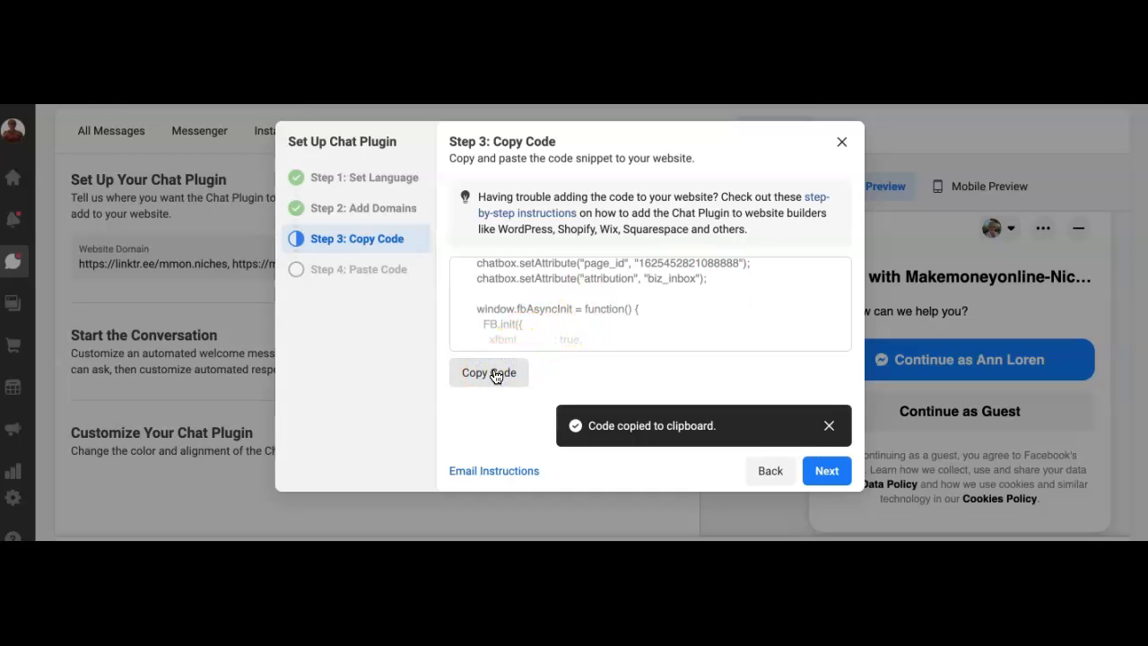
click(837, 481)
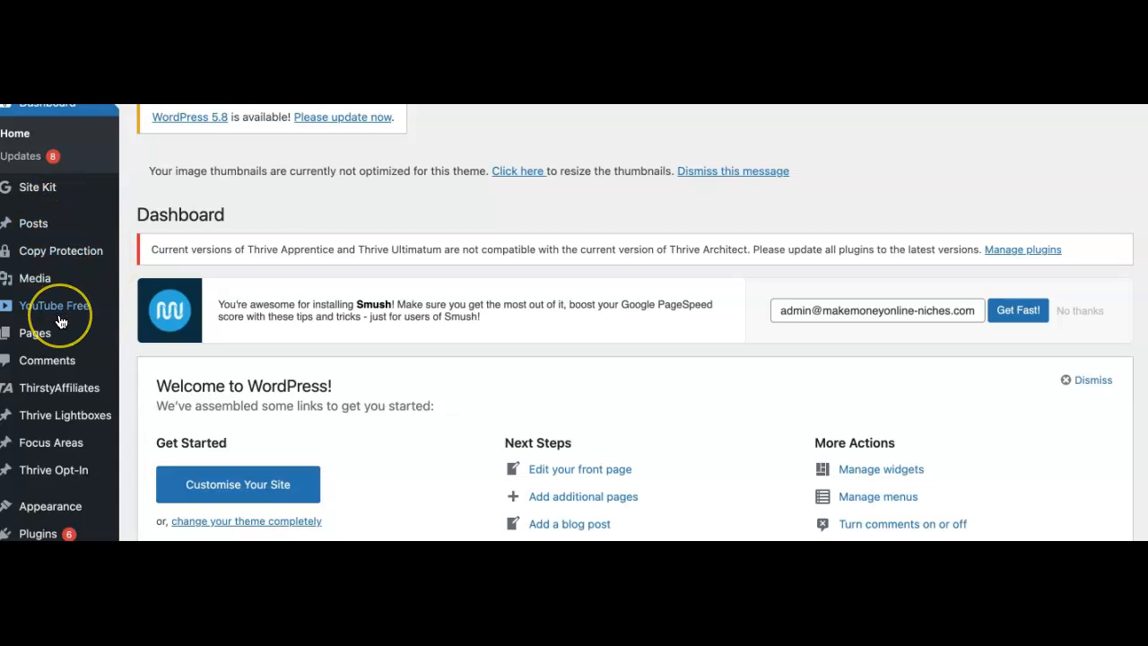
Step: Open the Widgets page in the site's WordPress dashboard
scroll(56, 318, down, 1)
scroll(56, 322, down, 4)
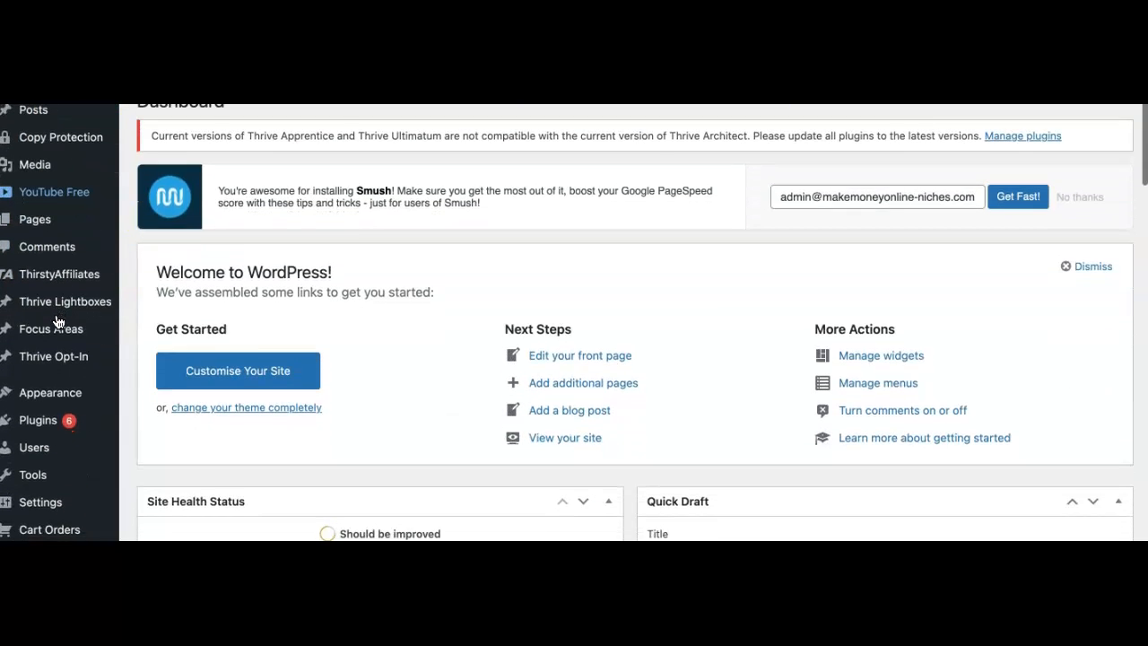
scroll(56, 321, down, 1)
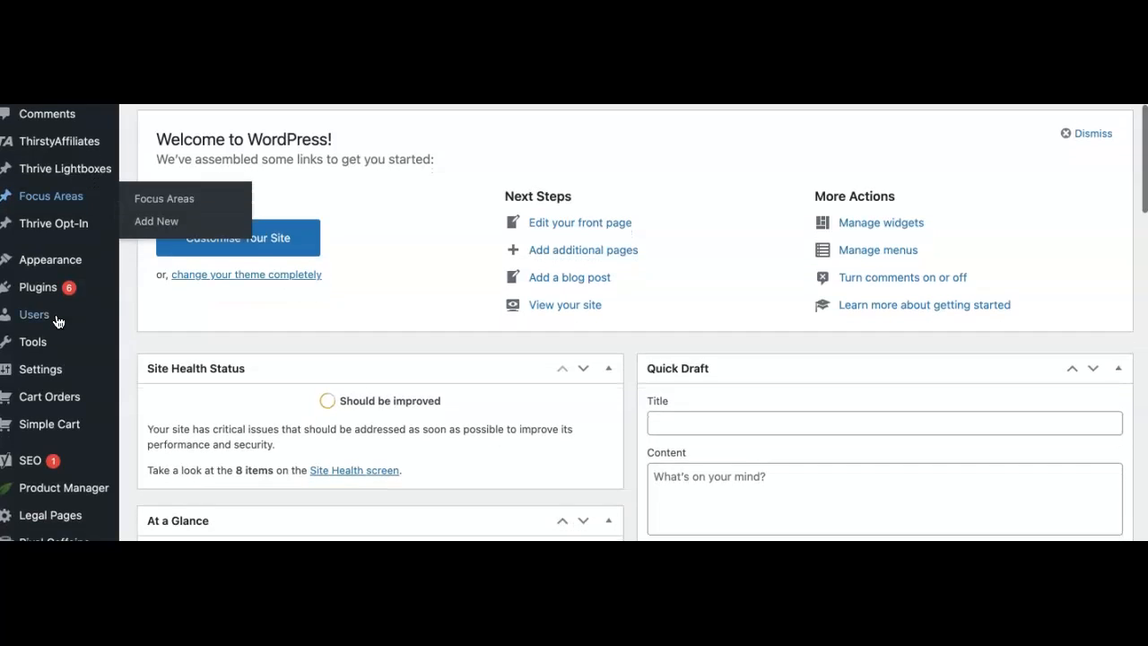
mouse_move(56, 258)
click(167, 309)
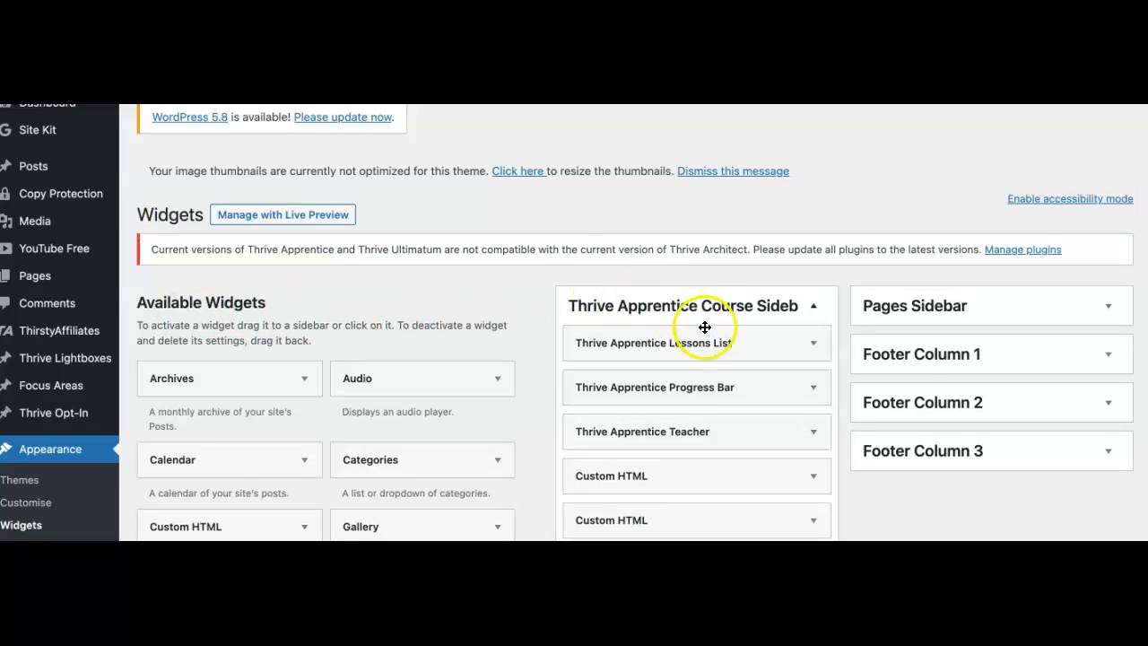
Step: Expand the Pages Sidebar and add a Custom HTML widget to it
click(1108, 307)
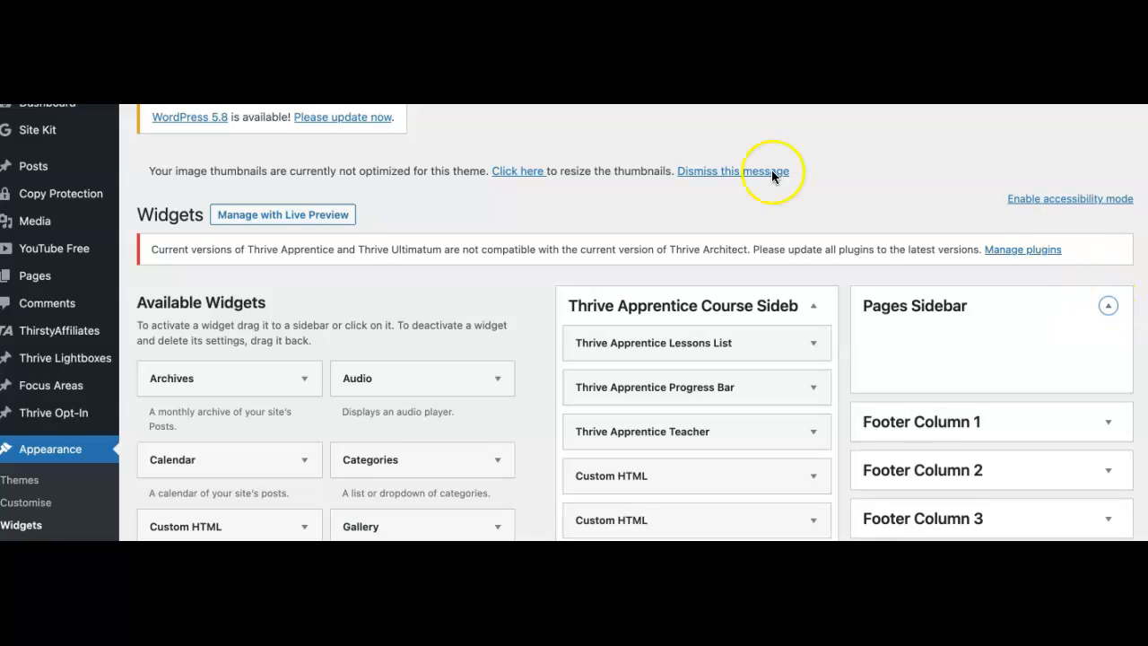
scroll(506, 438, down, 2)
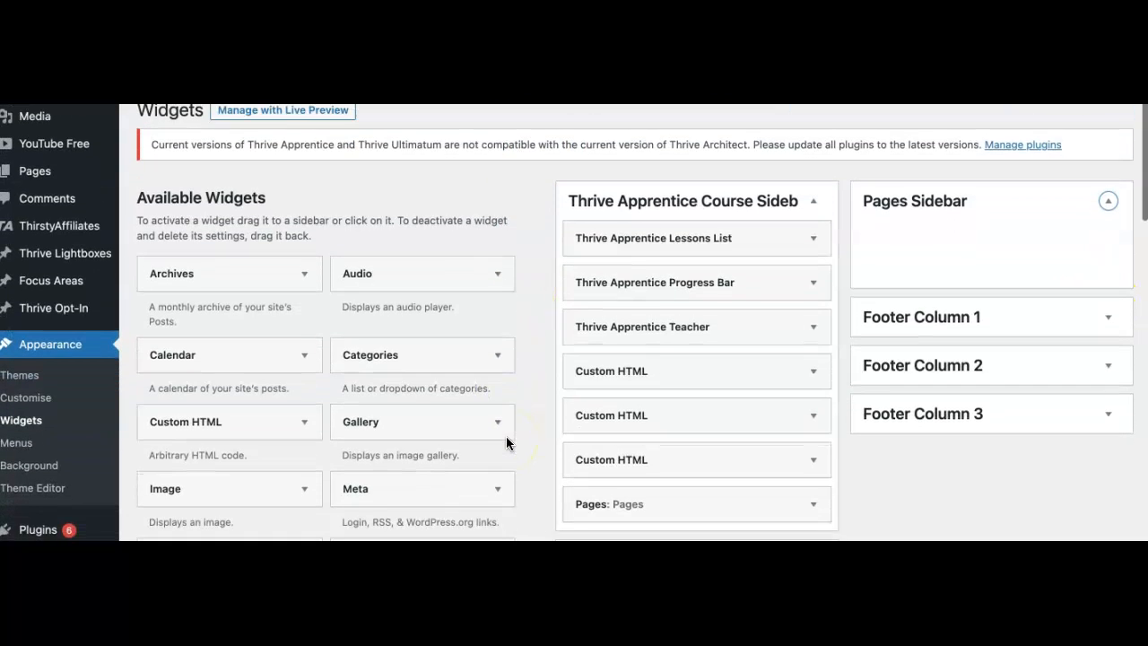
click(206, 425)
drag(206, 425, 995, 237)
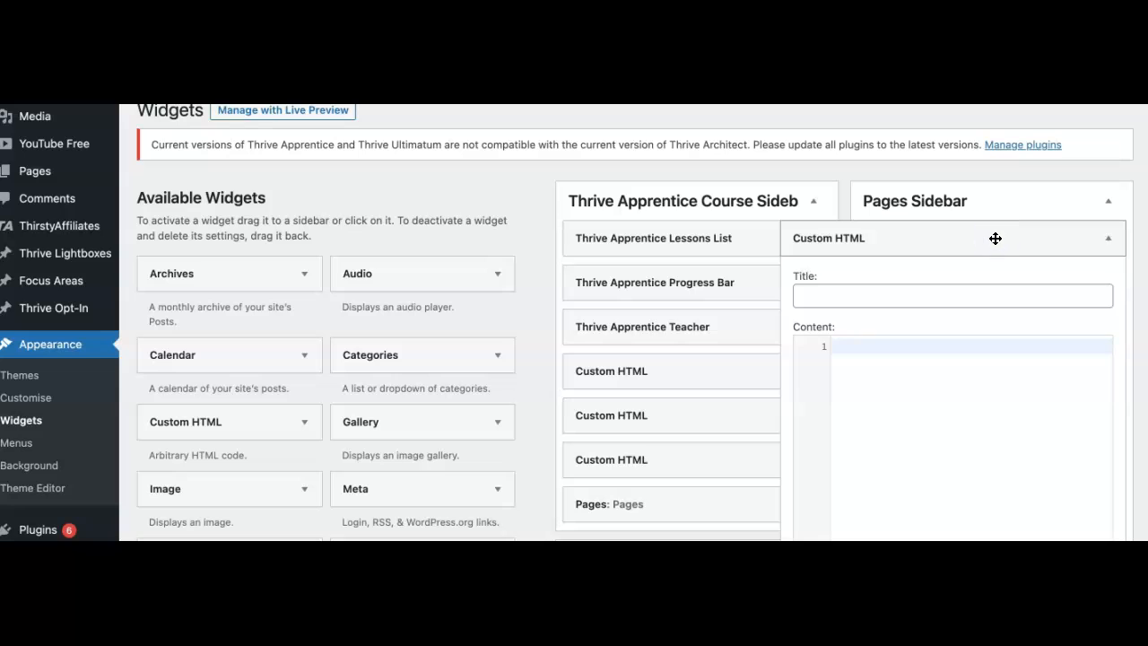
Step: Paste the chat plugin code into the Custom HTML widget, title it "Direct Message in Facebook", and save and close the widget
click(846, 346)
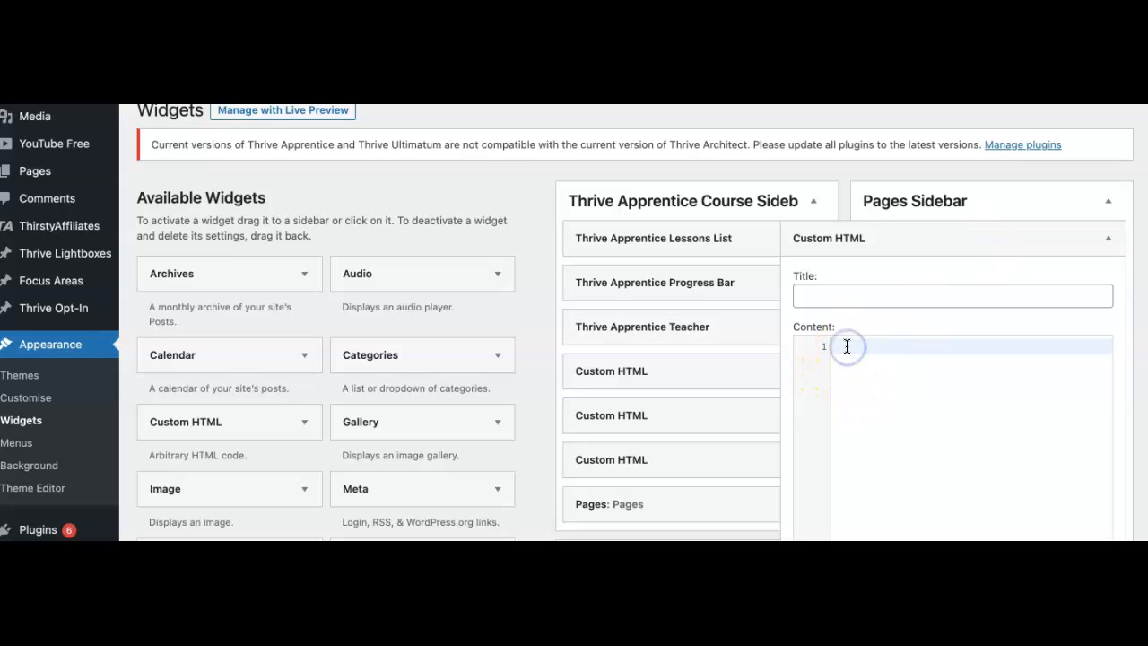
key(ctrl+v)
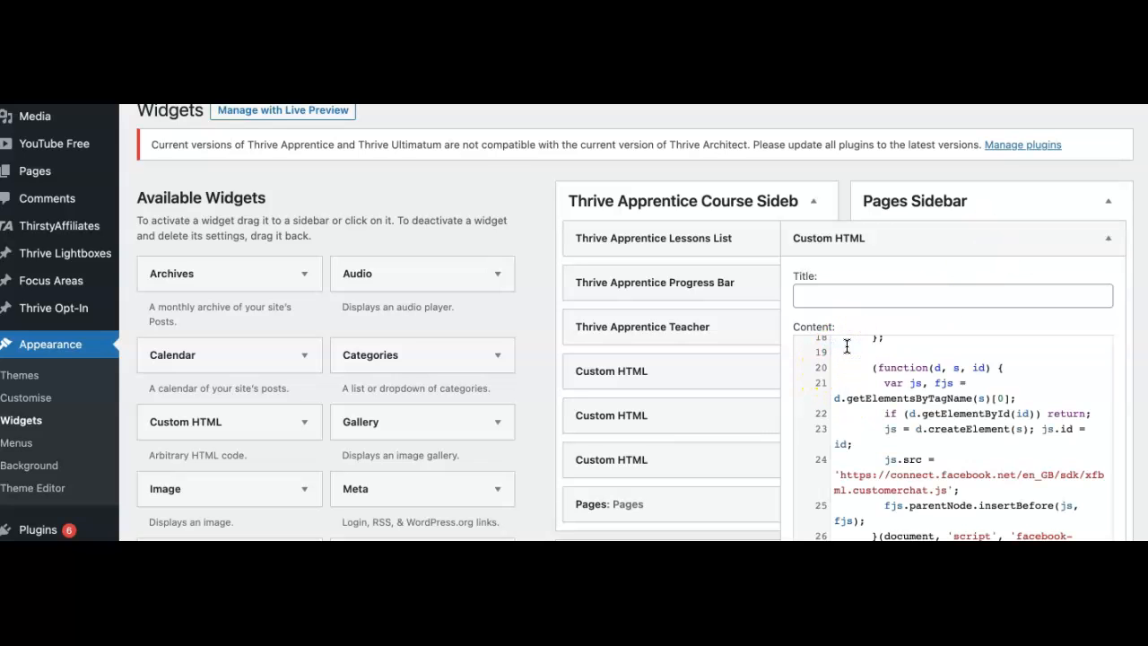
click(838, 290)
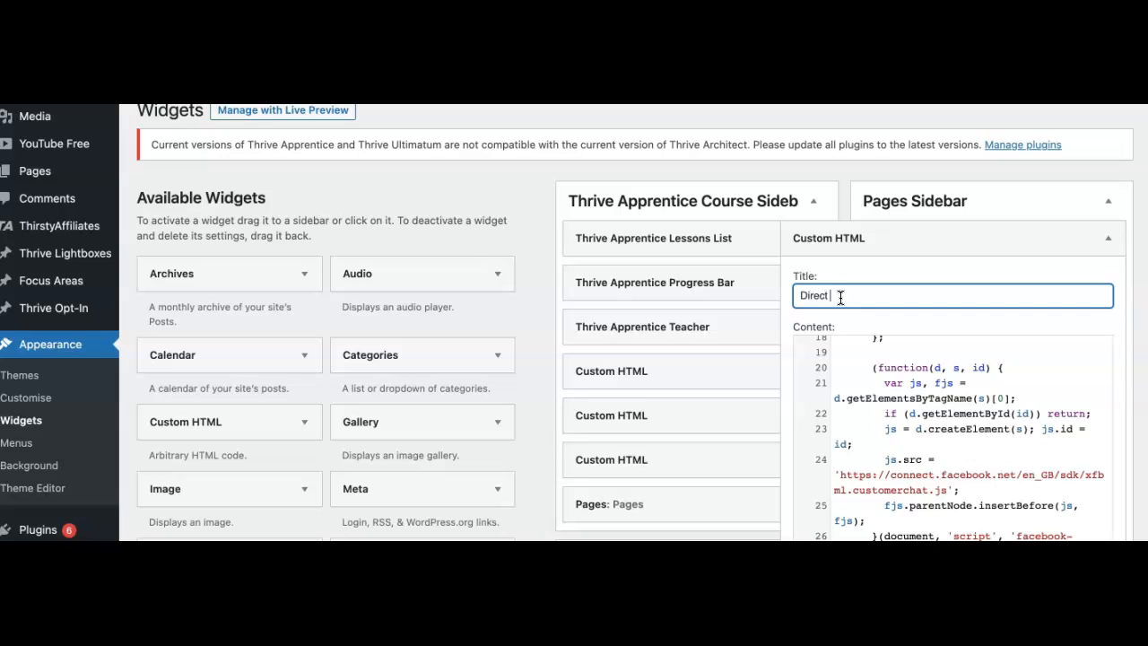
text(Direct Message in Facebook)
scroll(897, 296, down, 4)
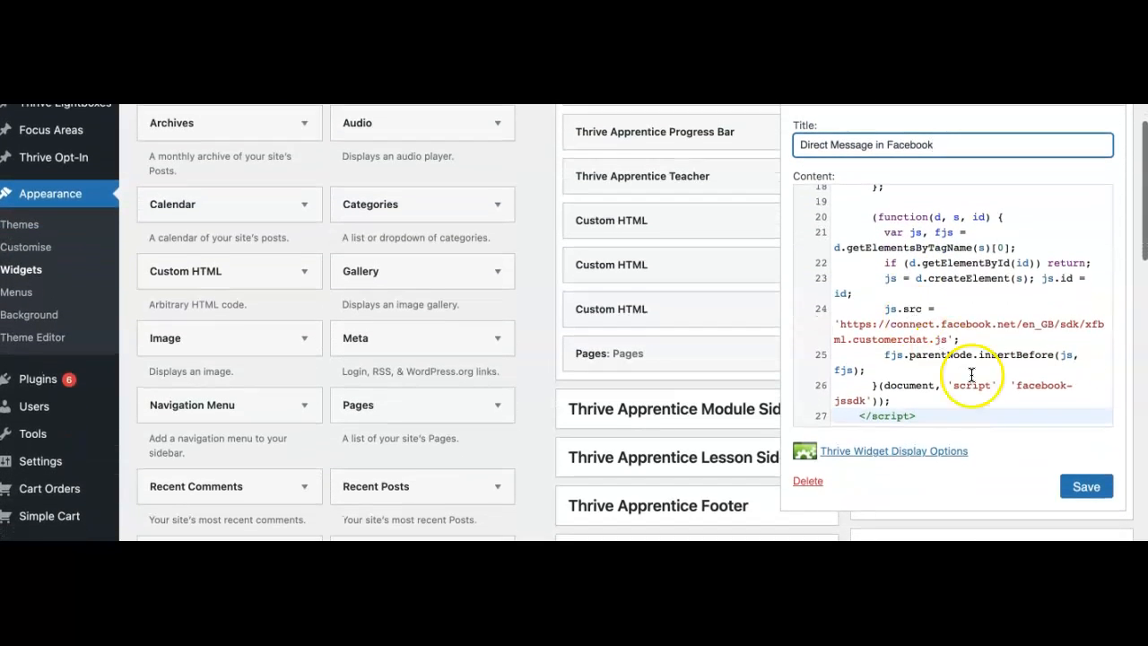
click(1086, 492)
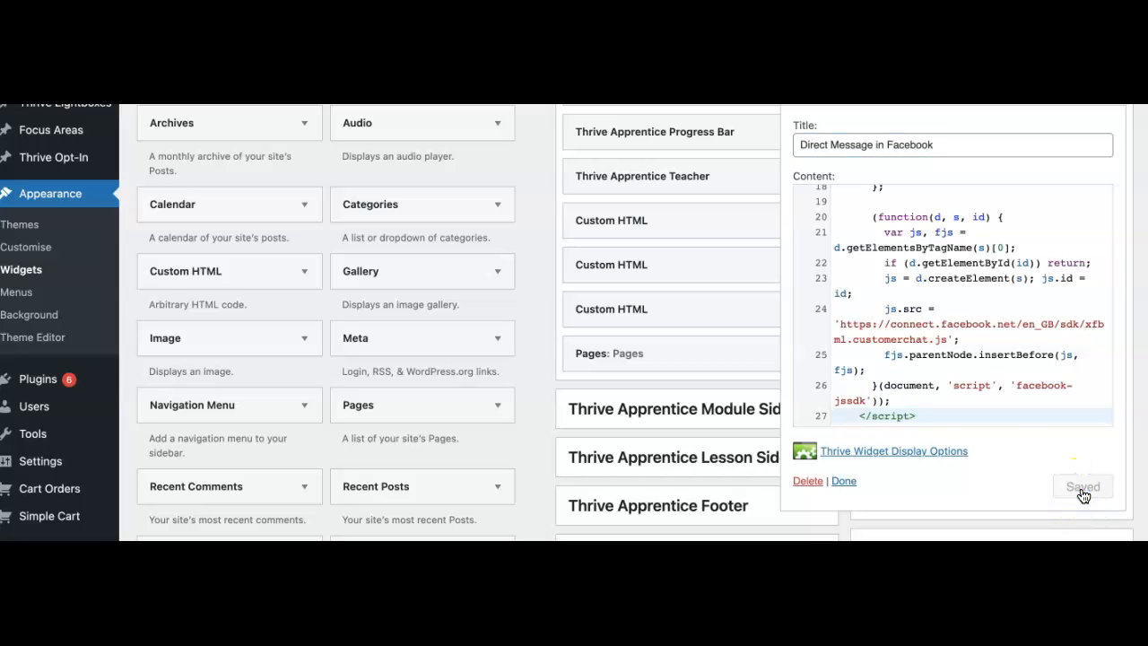
click(844, 481)
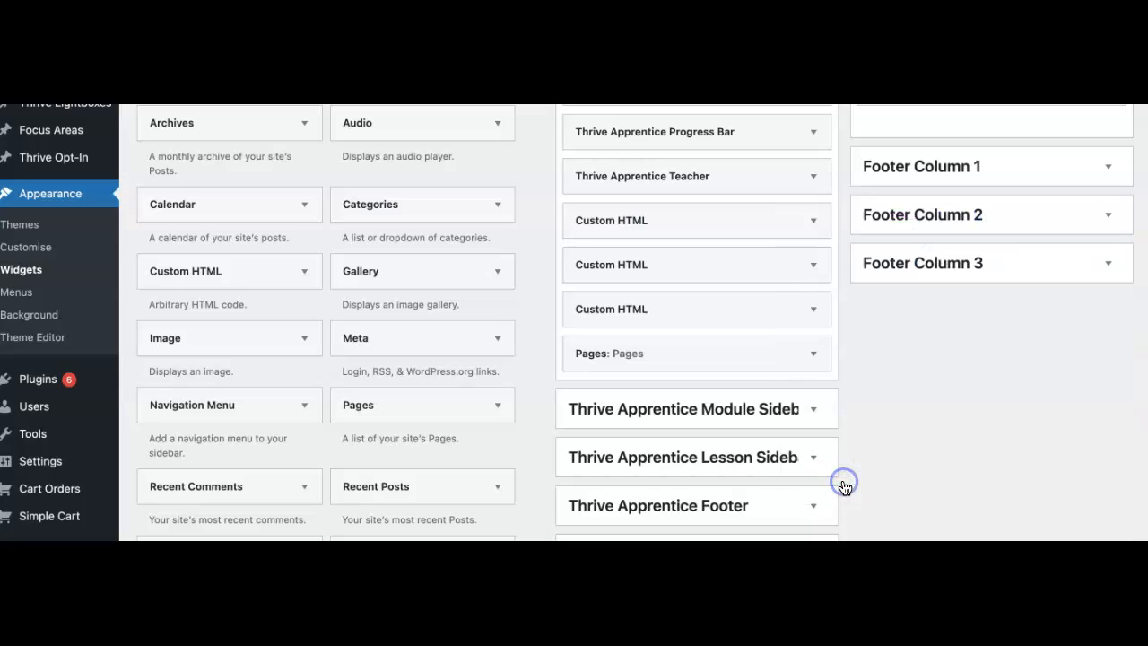
click(942, 410)
scroll(942, 408, up, 3)
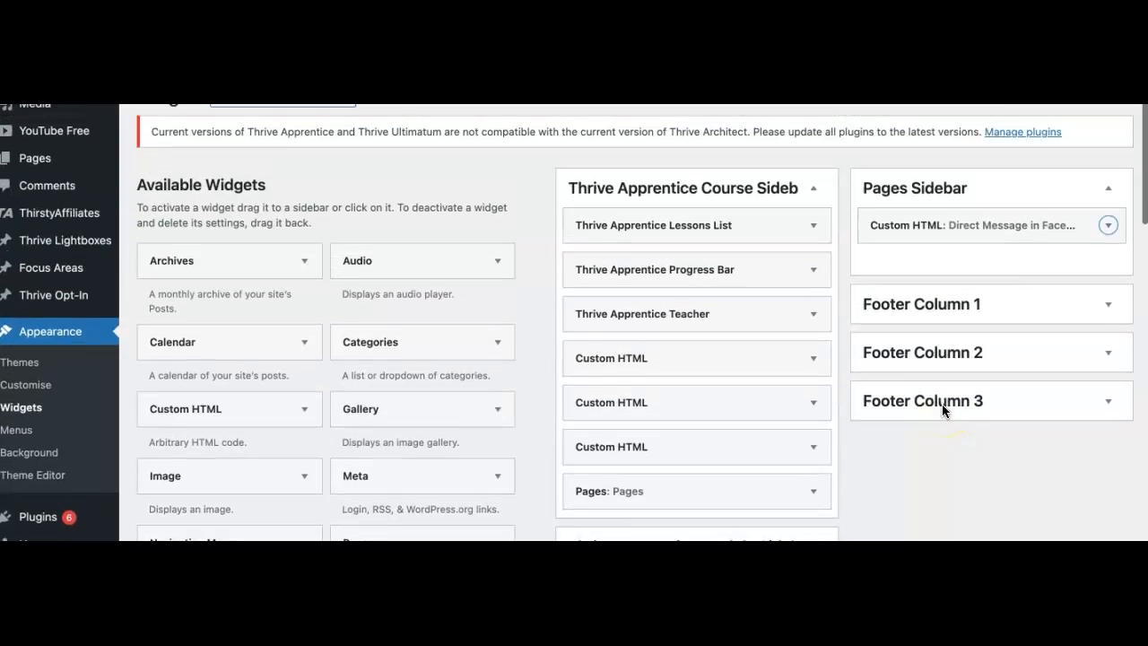
scroll(942, 404, up, 2)
click(878, 278)
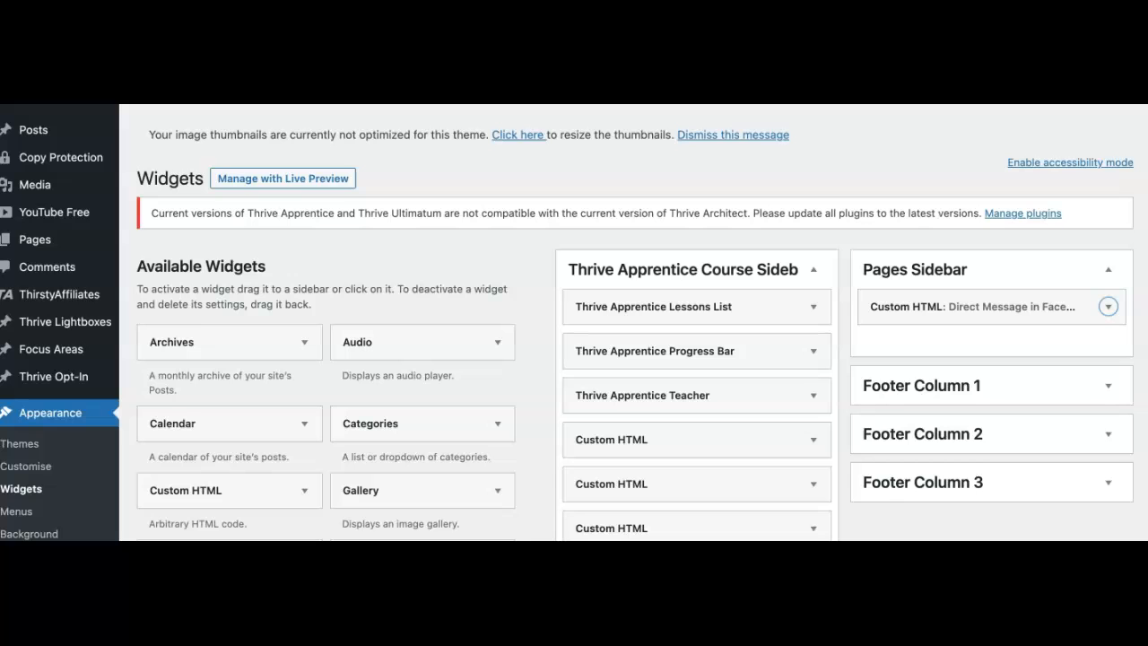
Step: Open the makemoneyonline-niches.com home page in a new browser tab
key(super+t)
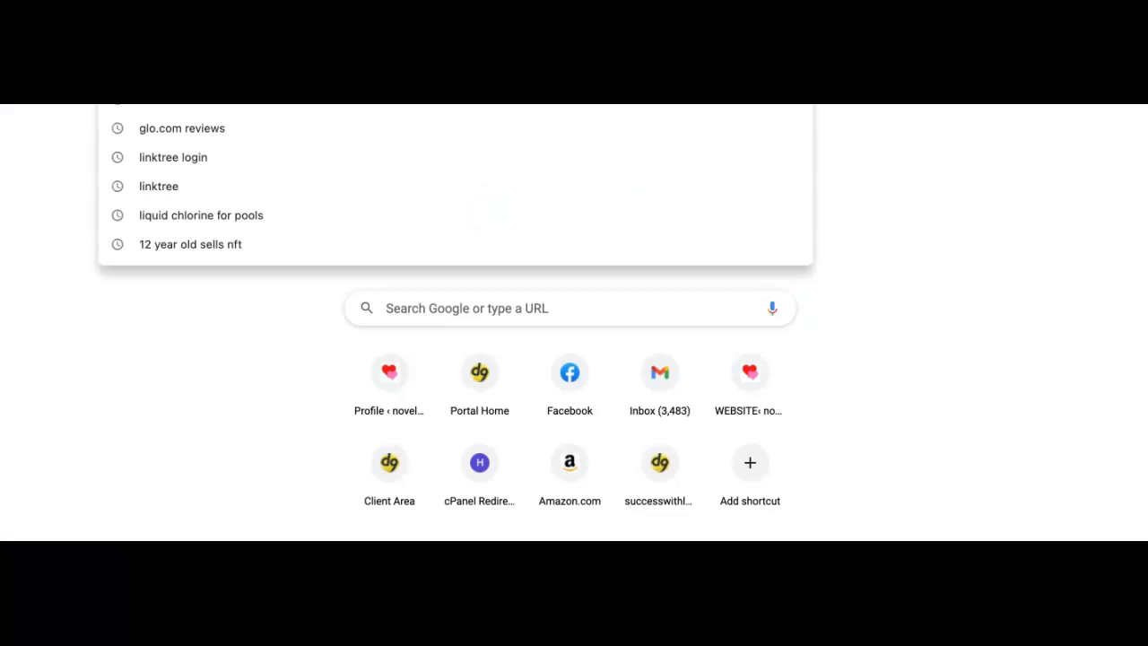
text(make)
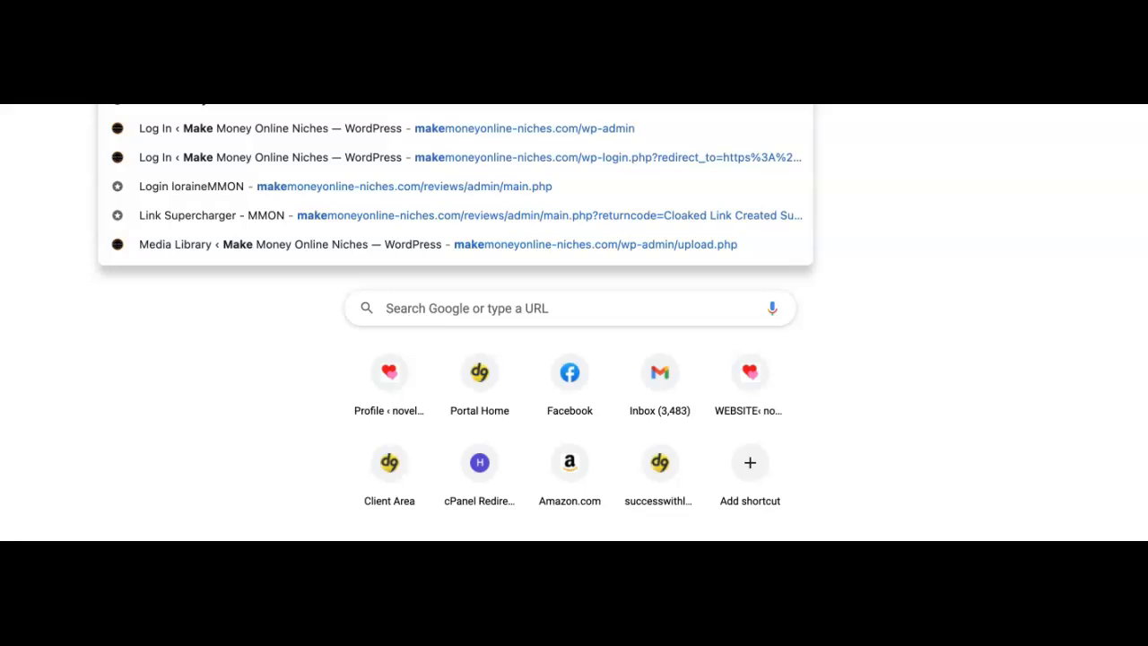
key(Return)
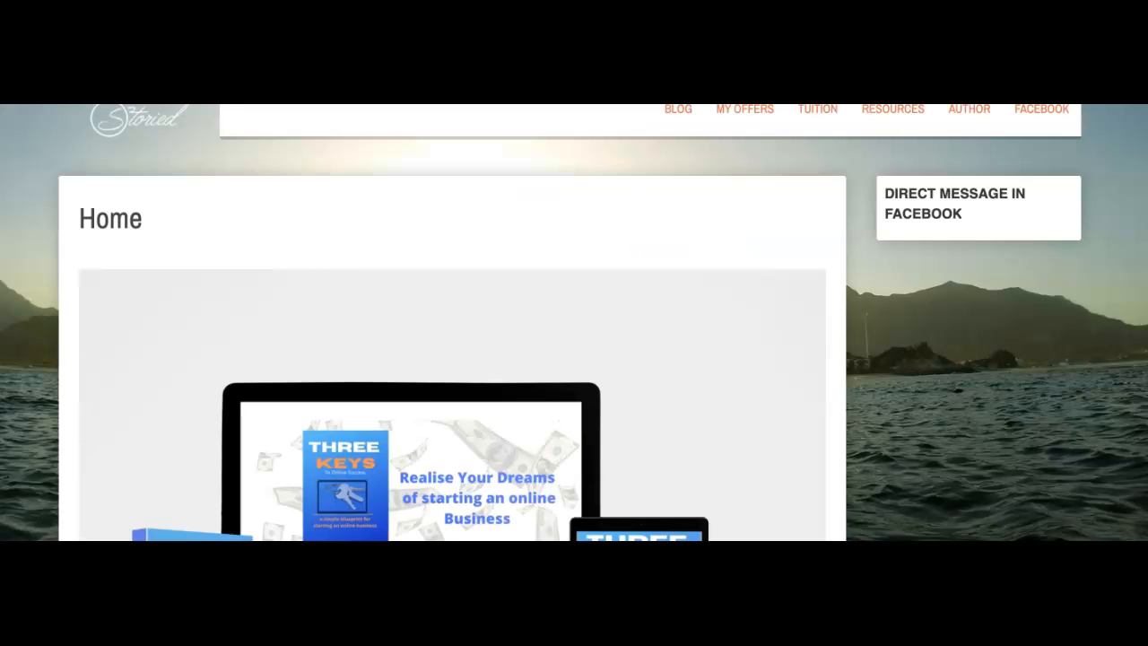
Step: Start a chat as a guest in the site's Messenger chat and ask the suggested question "Can I give feedback?"
click(924, 193)
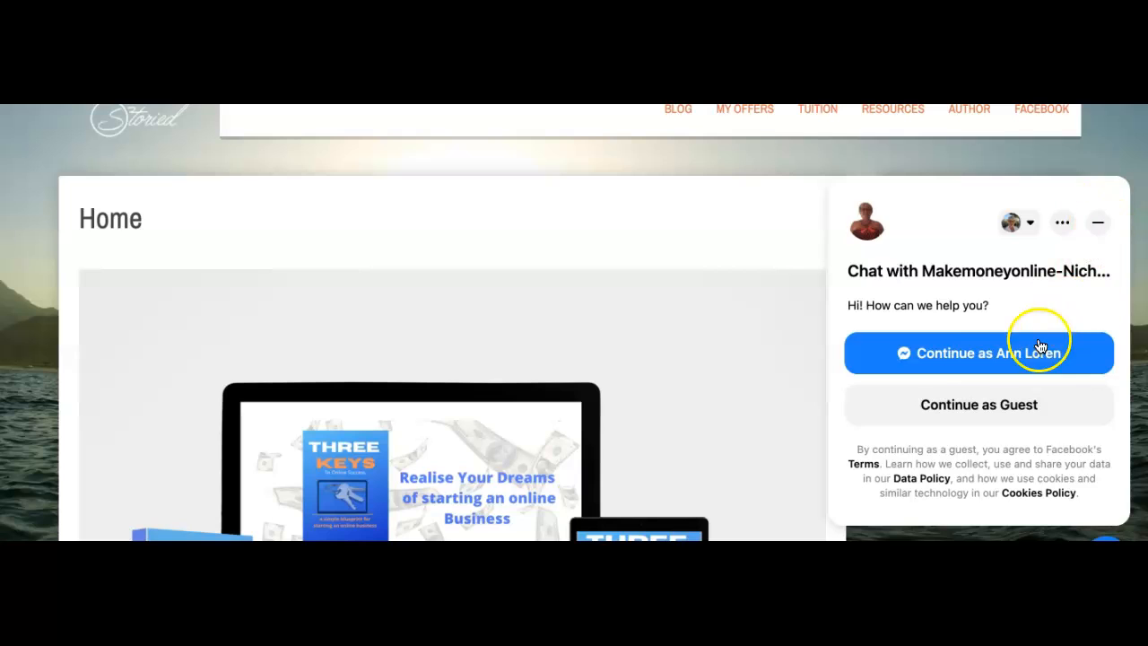
click(981, 405)
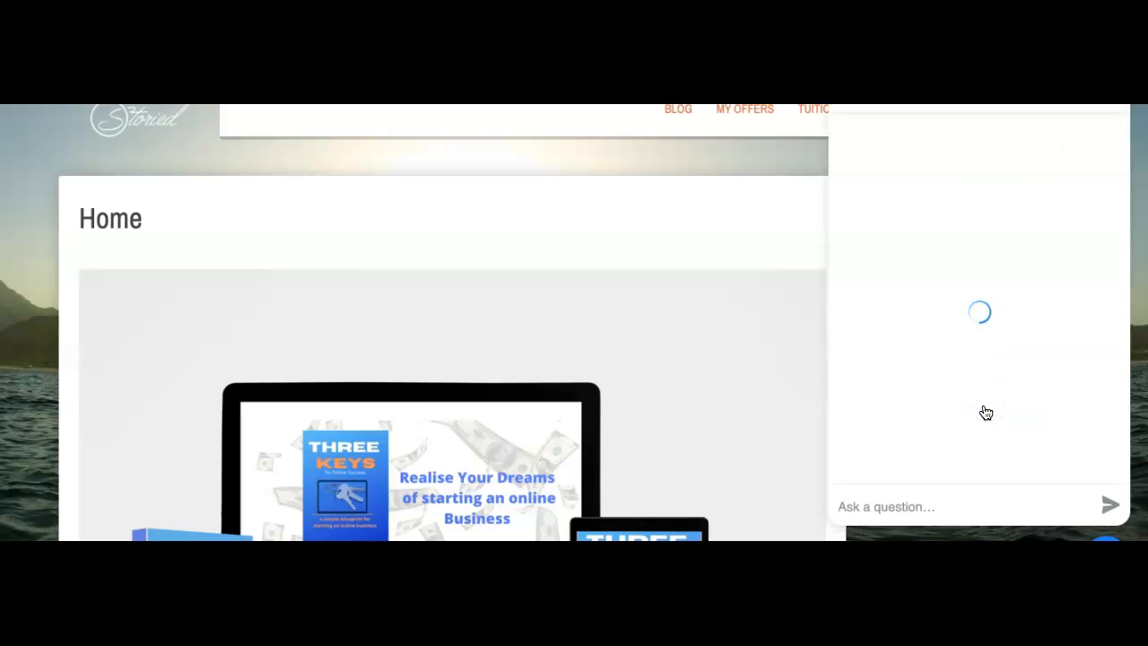
click(878, 499)
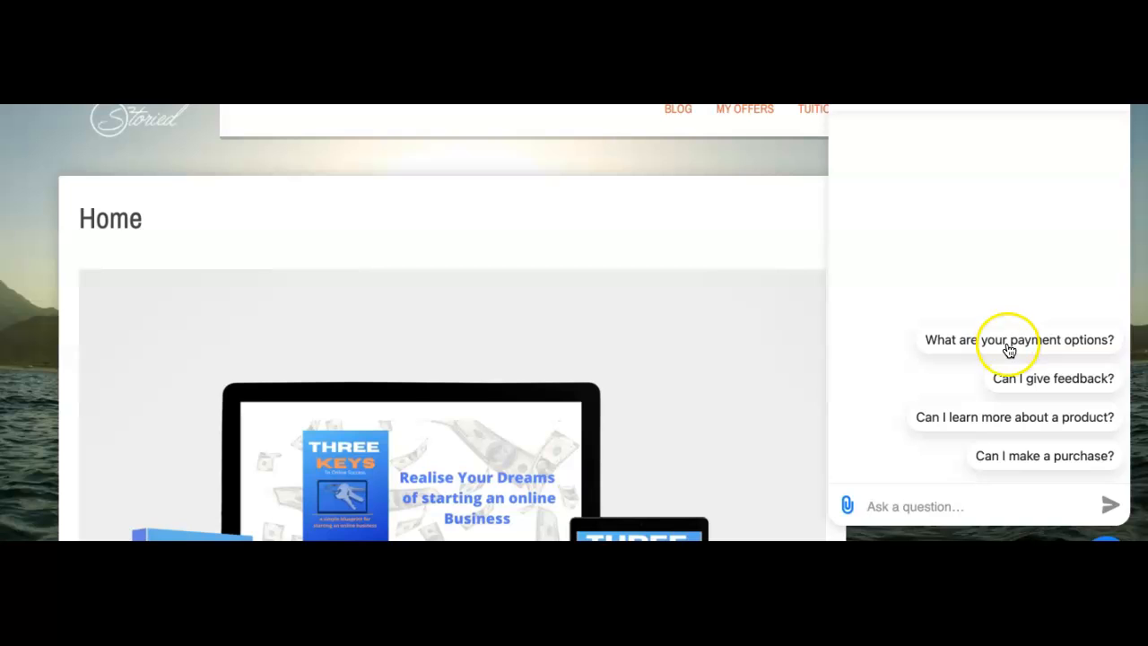
click(1035, 380)
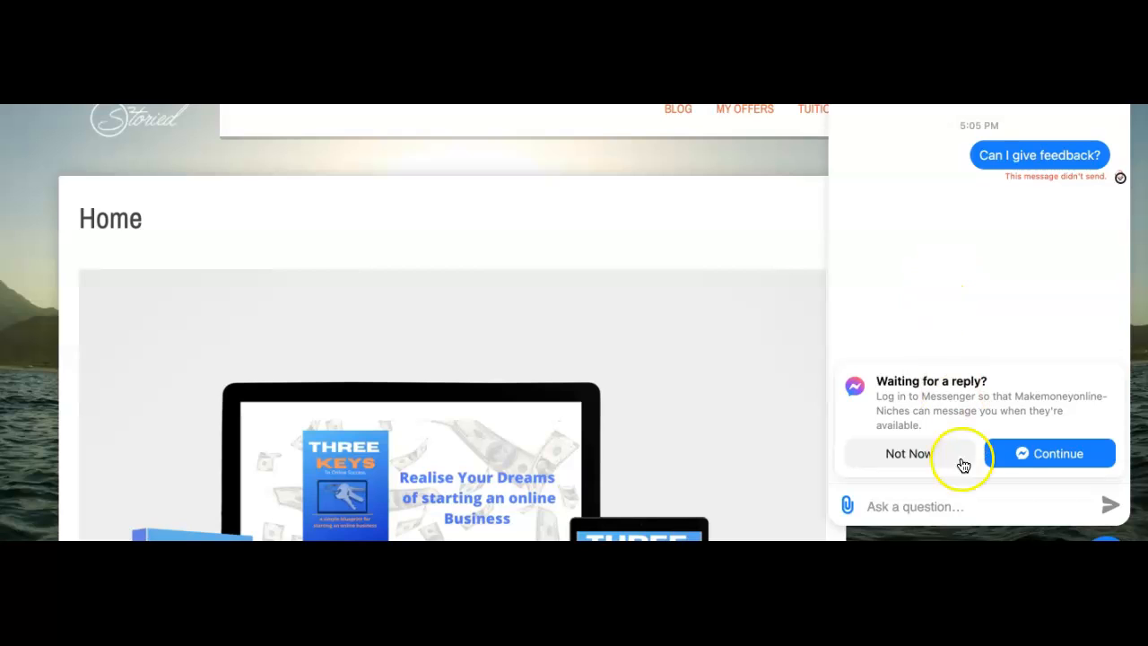
Step: Send the message "Hello" in the guest chat
click(944, 507)
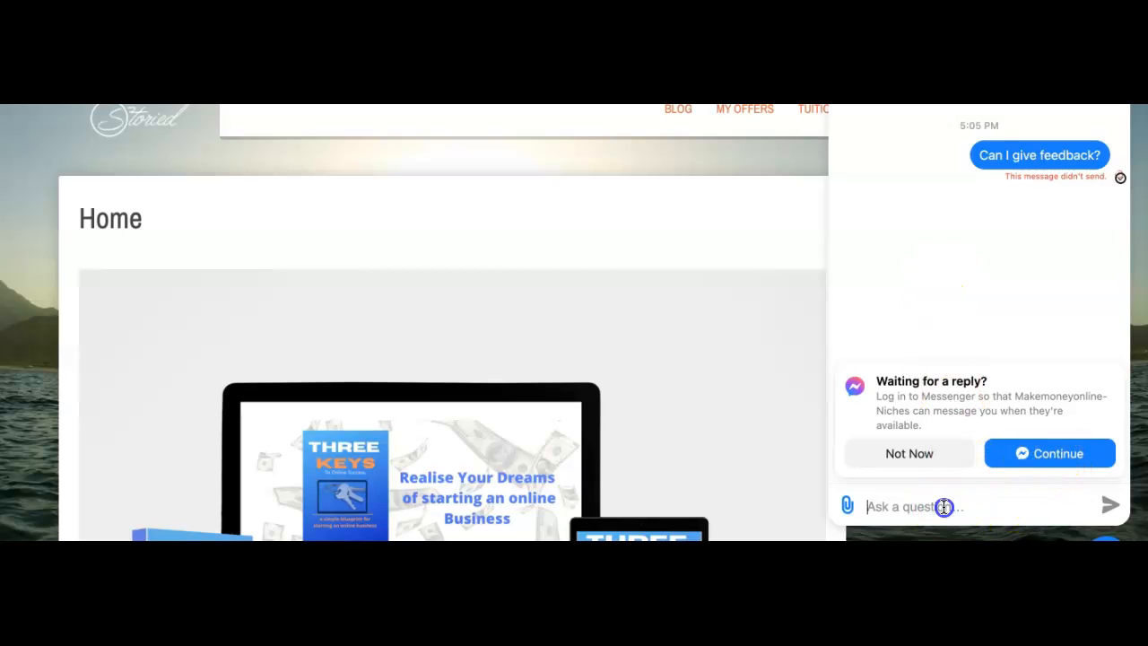
text(Hello)
key(Return)
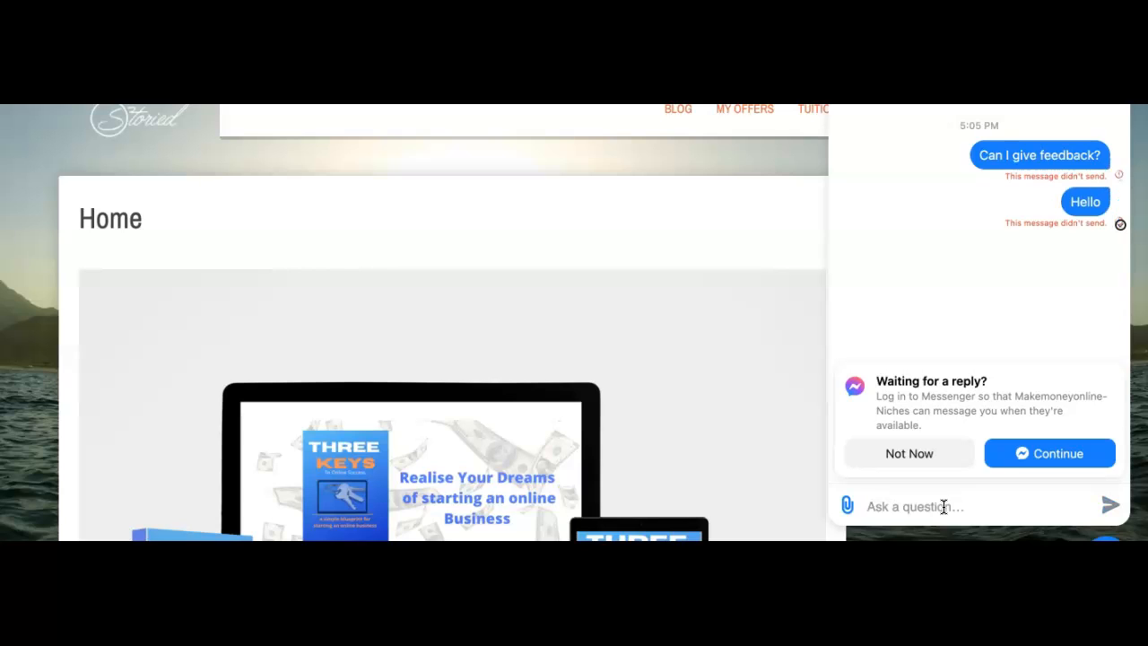